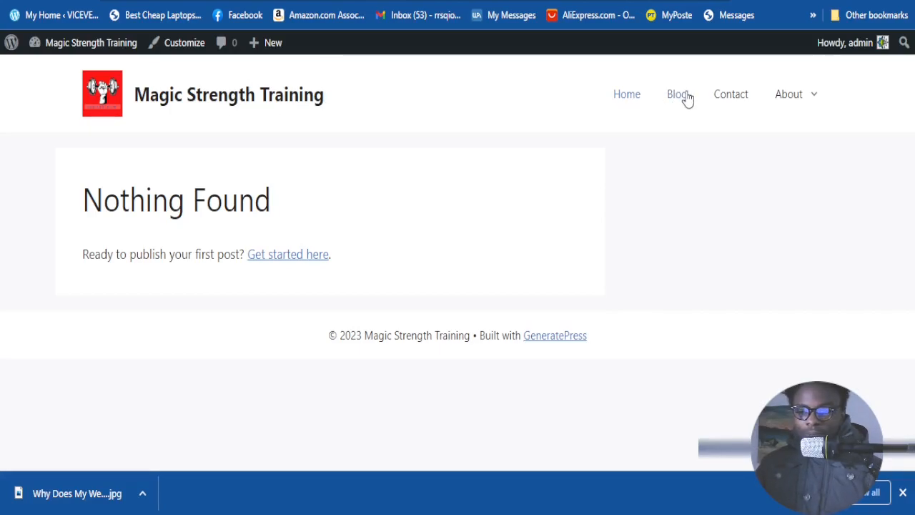
# - Open the site's dashboard and start a new post
pyautogui.moveTo(34, 43)
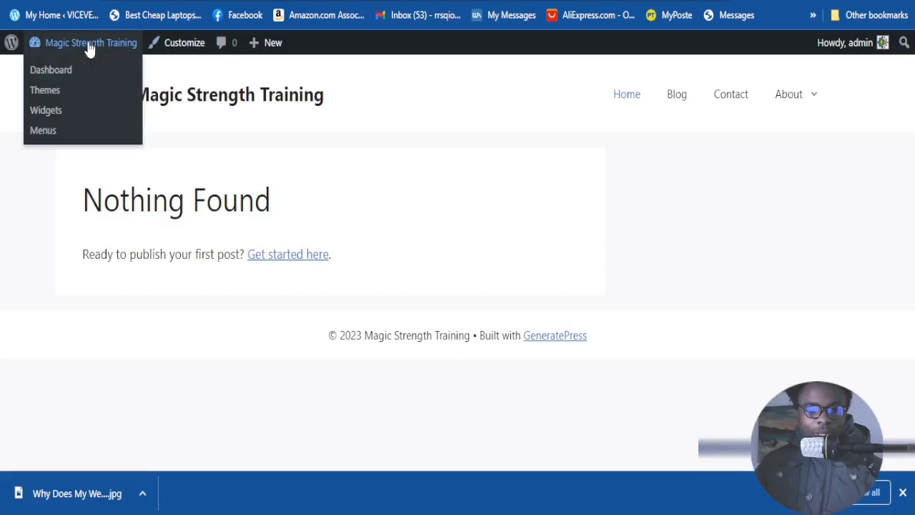
pyautogui.click(45, 77)
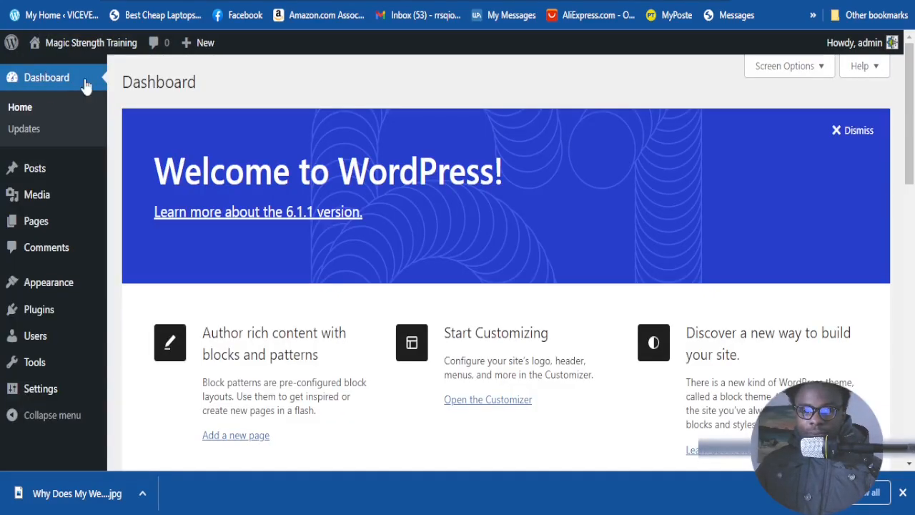
pyautogui.scroll(-1, 21, 229)
pyautogui.scroll(1, 36, 247)
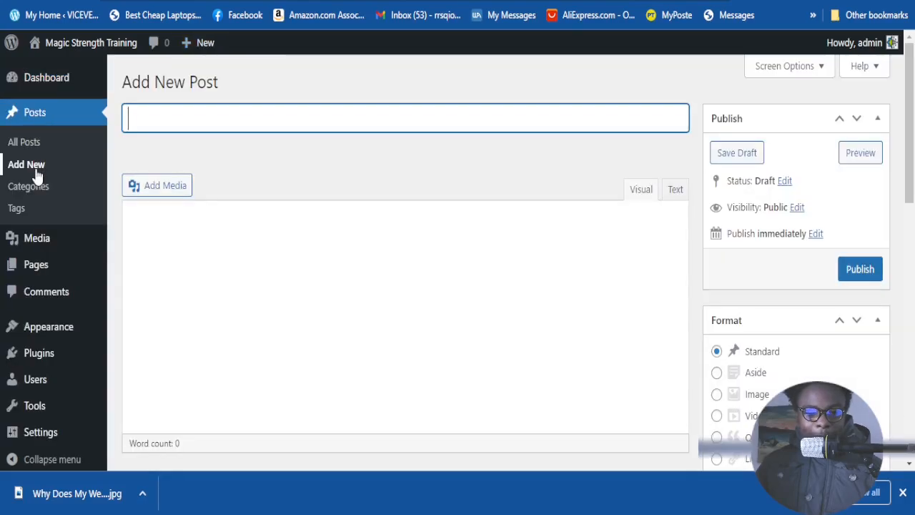
# - Title the new post "PRIVACY POLICY"
pyautogui.click(320, 232)
pyautogui.click(268, 118)
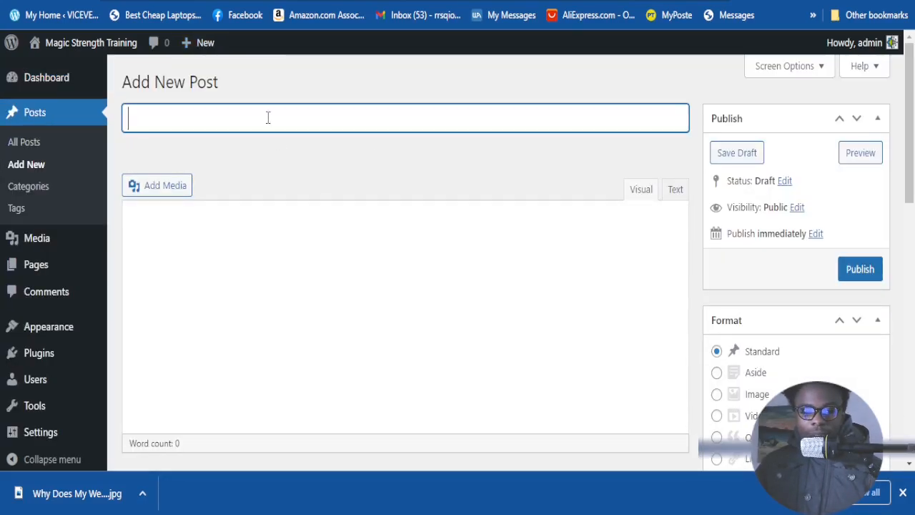
pyautogui.write('POST')
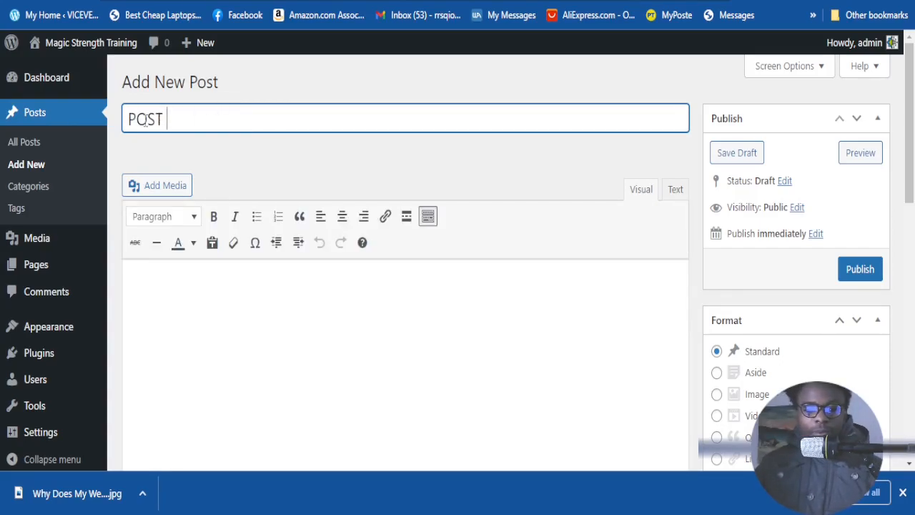
pyautogui.moveTo(135, 120); pyautogui.dragTo(190, 119)
pyautogui.press('BackSpace')
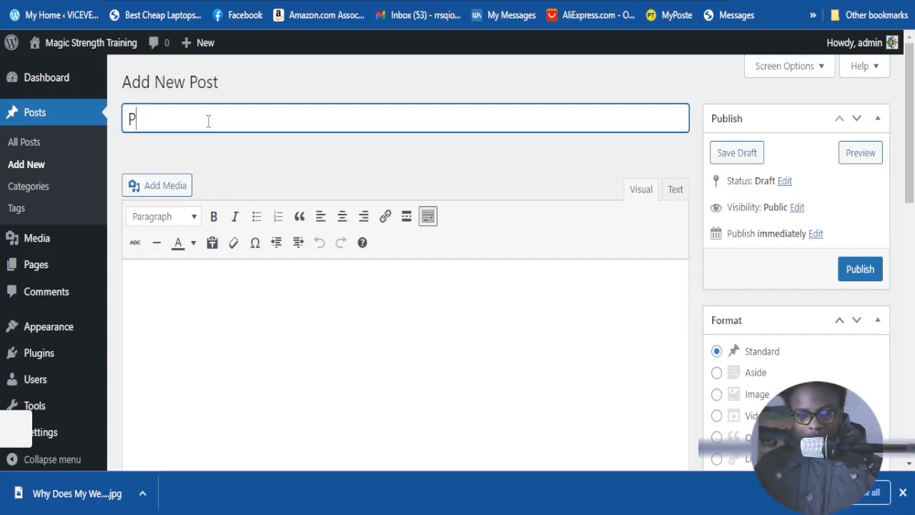
pyautogui.write('RIVACY ')
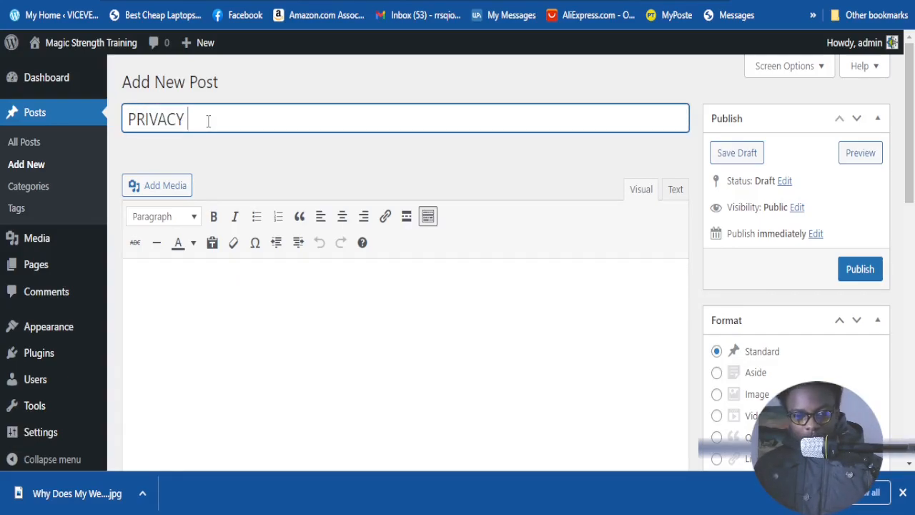
pyautogui.write('POCY')
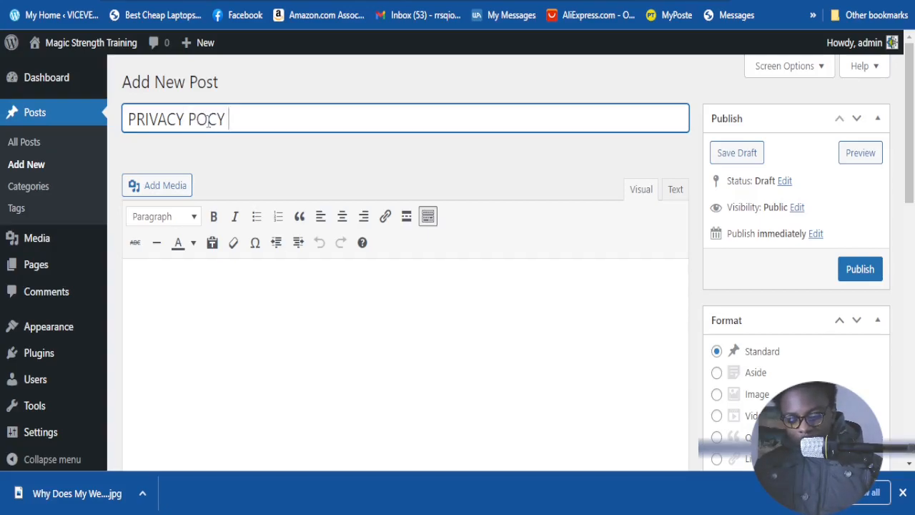
pyautogui.press('BackSpace')
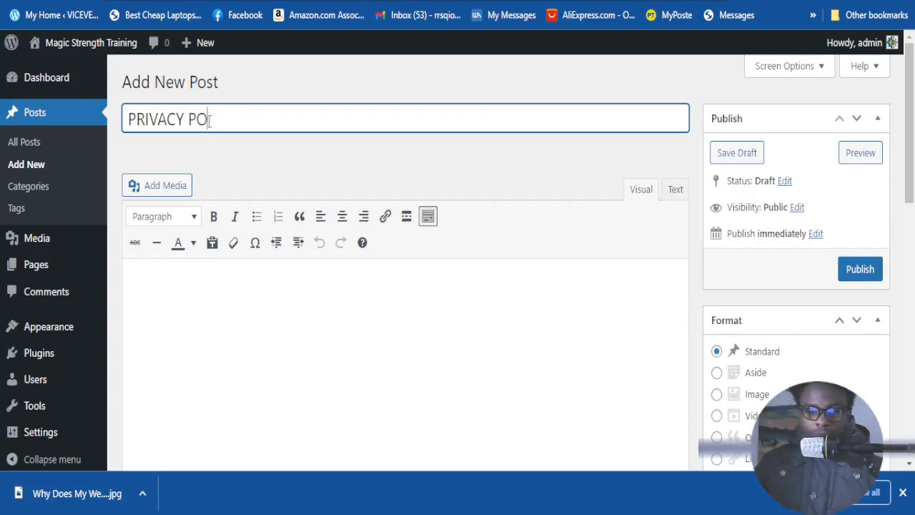
pyautogui.write('LICY')
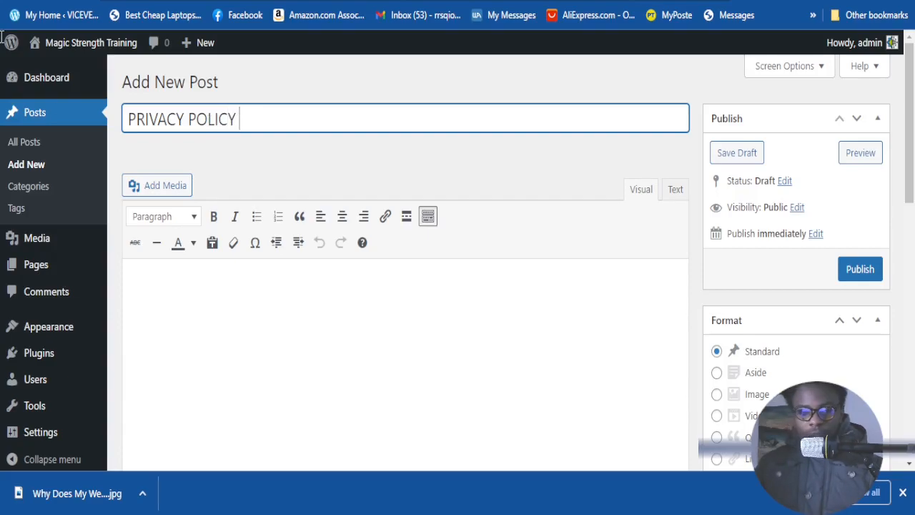
# - Paste the copied privacy policy text into the body of the post
pyautogui.click(201, 295)
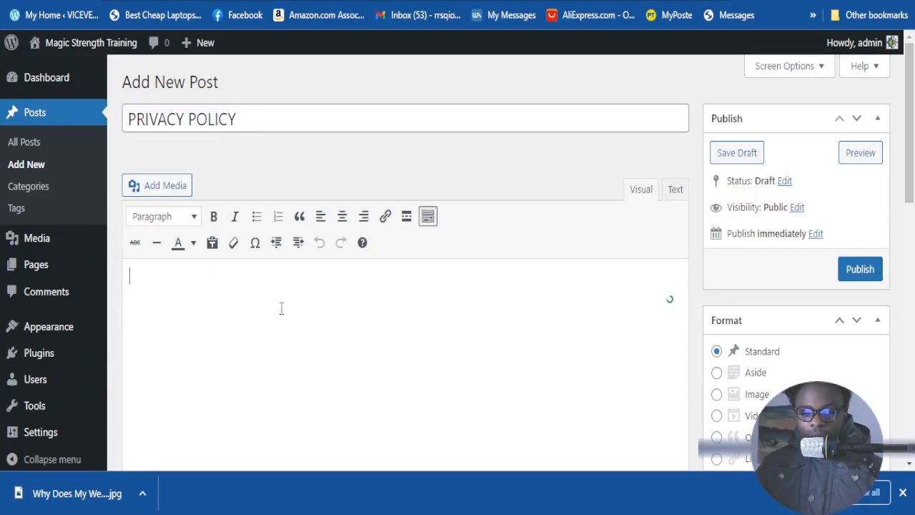
pyautogui.hotkey('ctrl', 'v')
pyautogui.scroll(2, 298, 333)
pyautogui.scroll(-1, 262, 298)
pyautogui.scroll(1, 204, 191)
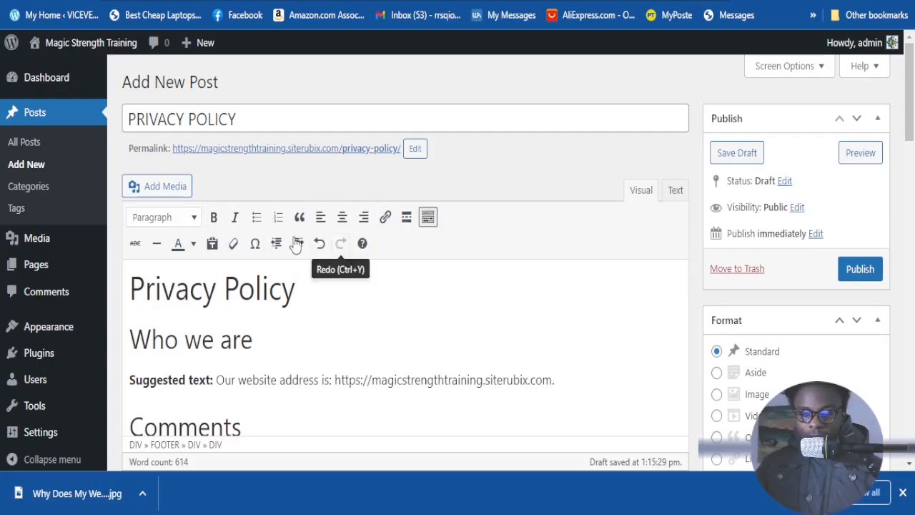
# - Look through the pasted privacy policy text and the post's format, category, tag and layout settings
pyautogui.scroll(-1, 474, 323)
pyautogui.scroll(-9, 400, 324)
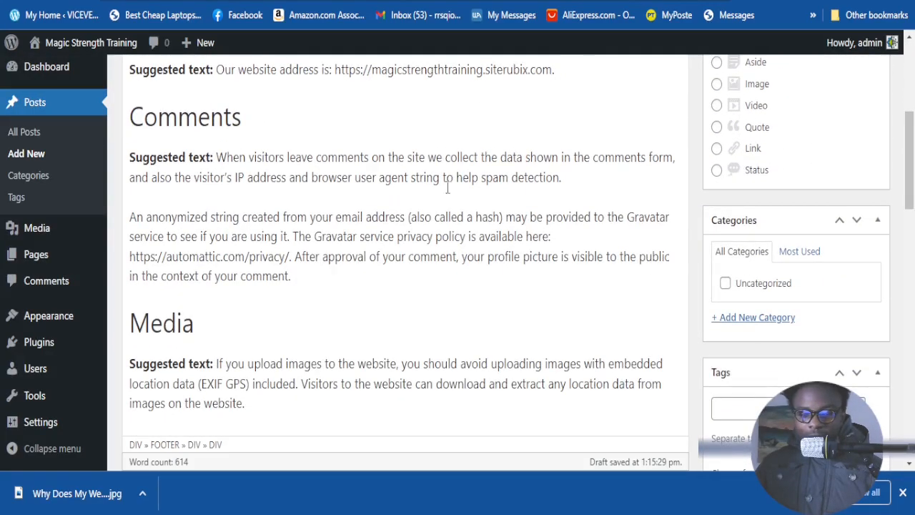
pyautogui.scroll(10, 421, 264)
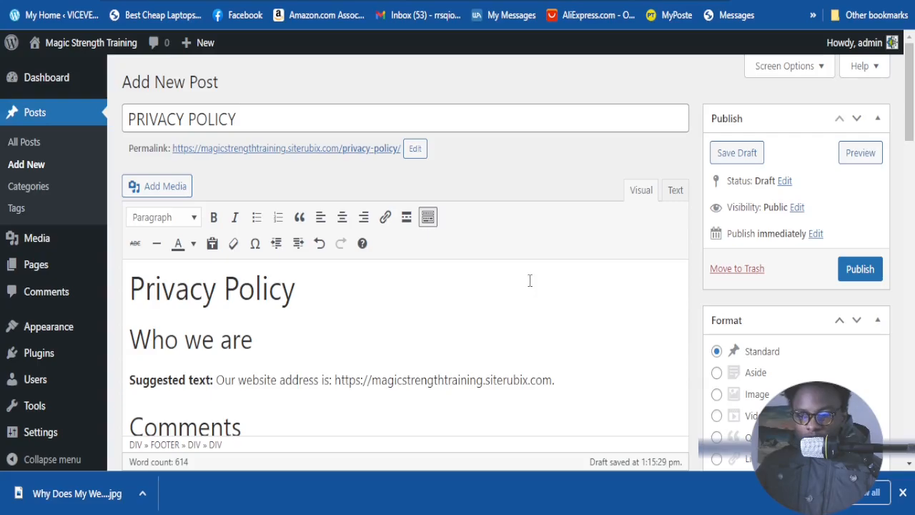
pyautogui.scroll(-2, 526, 279)
pyautogui.scroll(-5, 526, 279)
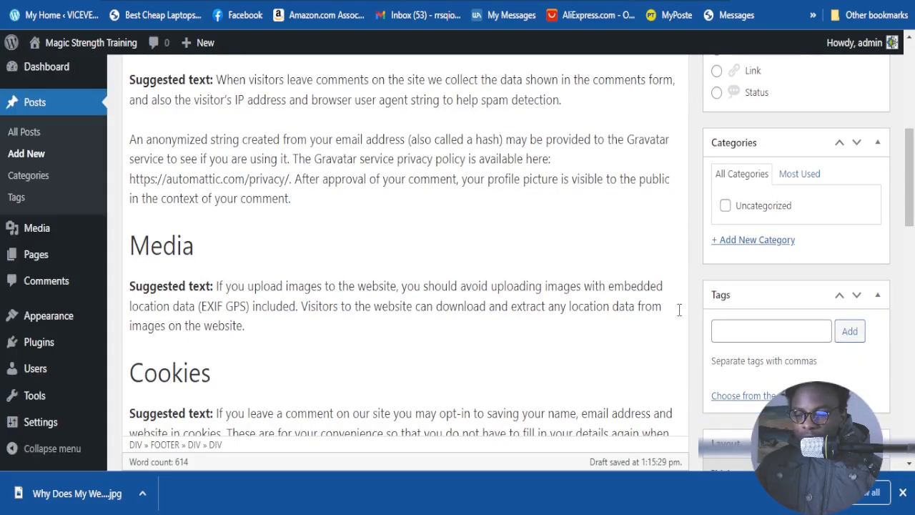
pyautogui.scroll(3, 676, 312)
pyautogui.scroll(-8, 841, 323)
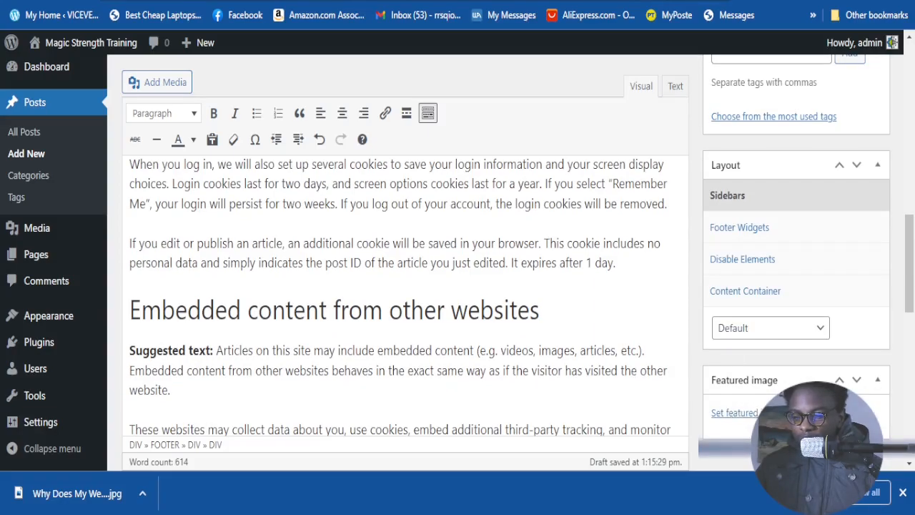
pyautogui.scroll(3, 762, 322)
pyautogui.scroll(10, 653, 152)
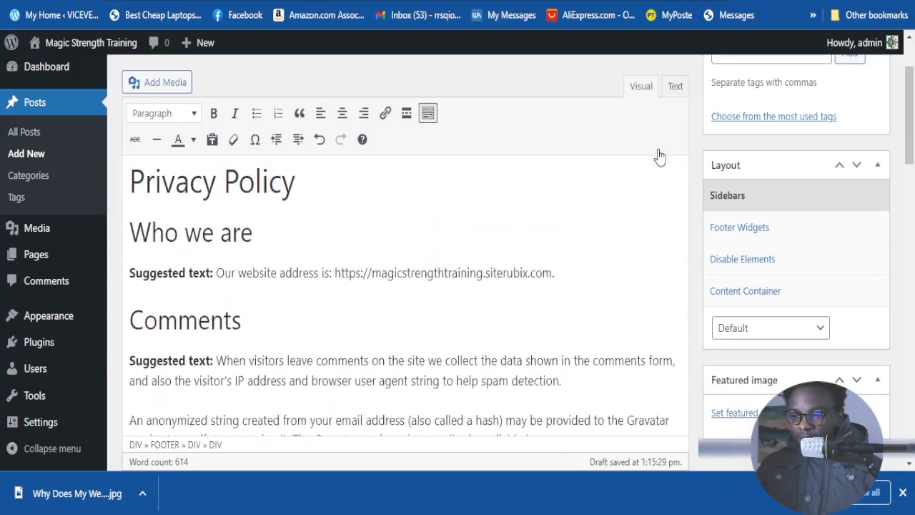
pyautogui.scroll(-3, 807, 350)
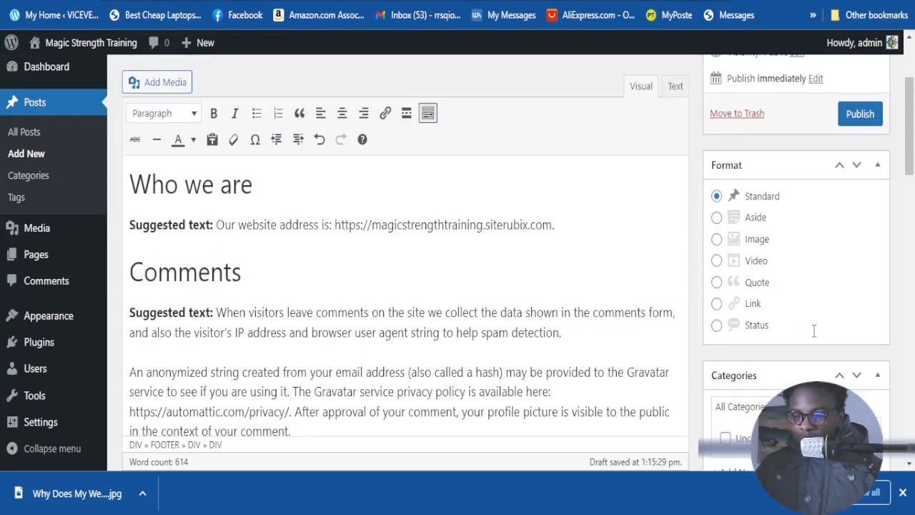
pyautogui.scroll(-3, 800, 336)
pyautogui.scroll(8, 715, 336)
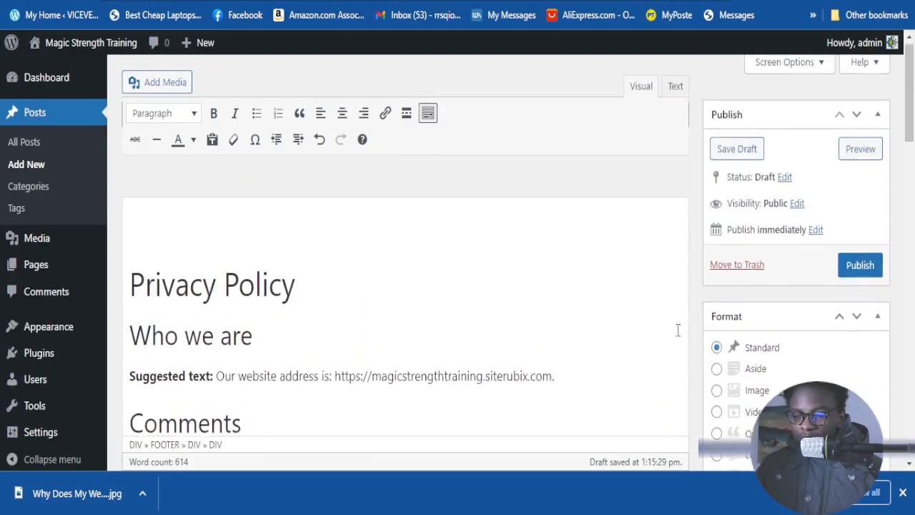
pyautogui.scroll(-6, 665, 343)
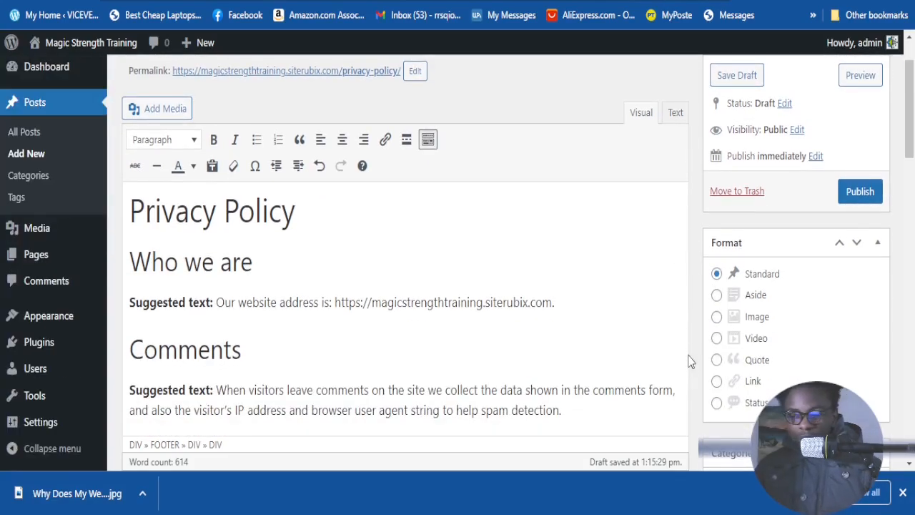
pyautogui.scroll(6, 674, 367)
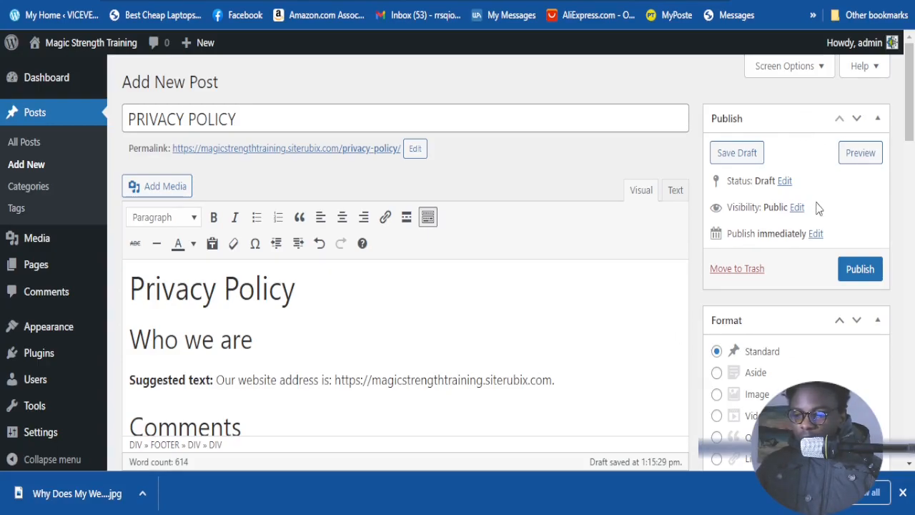
# - Schedule the post for January 27, 2023, trying the year 2024 and restoring 2023 before applying the date
pyautogui.click(865, 275)
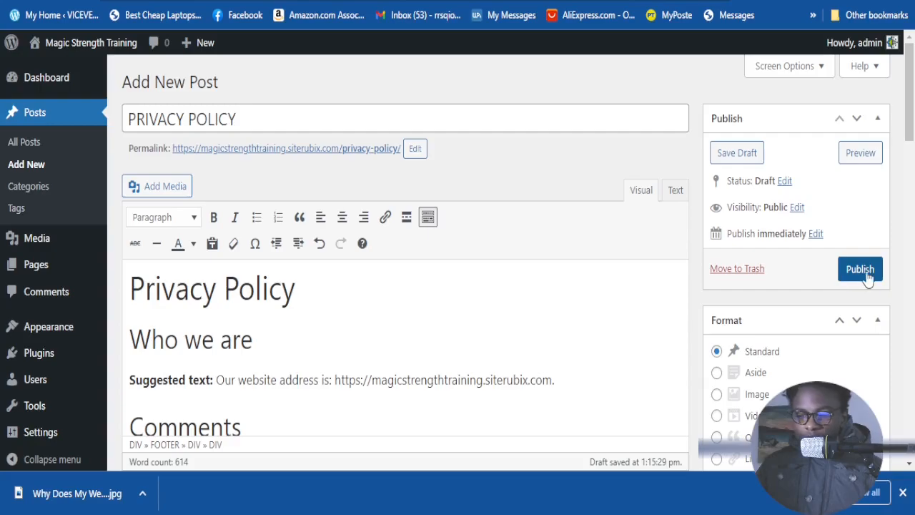
pyautogui.click(816, 234)
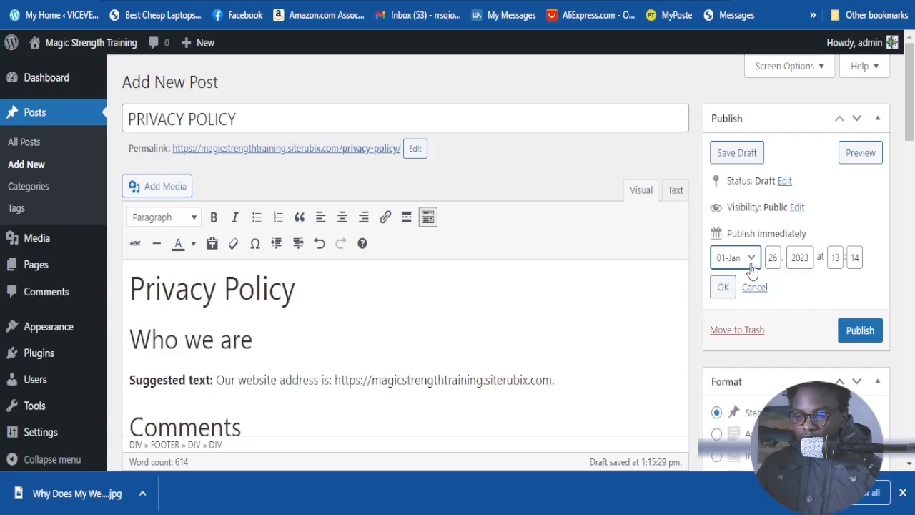
pyautogui.click(809, 259)
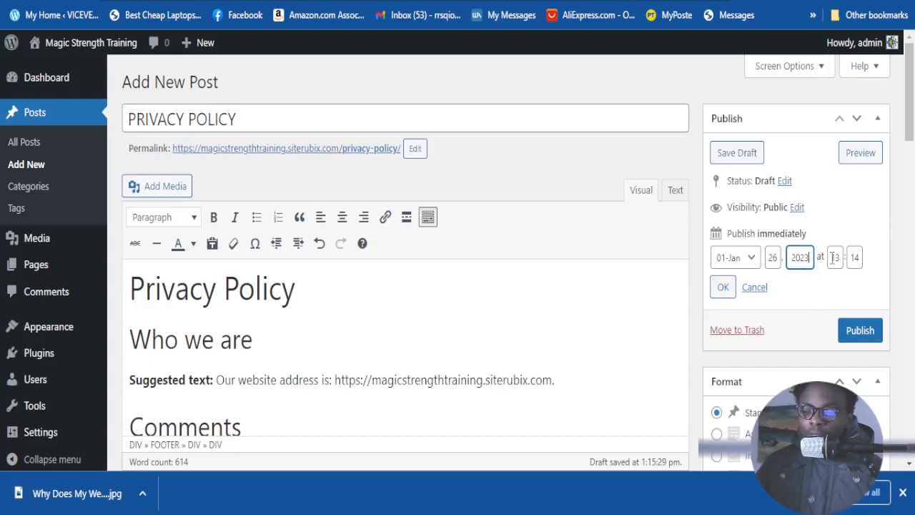
pyautogui.press('BackSpace')
pyautogui.write('4')
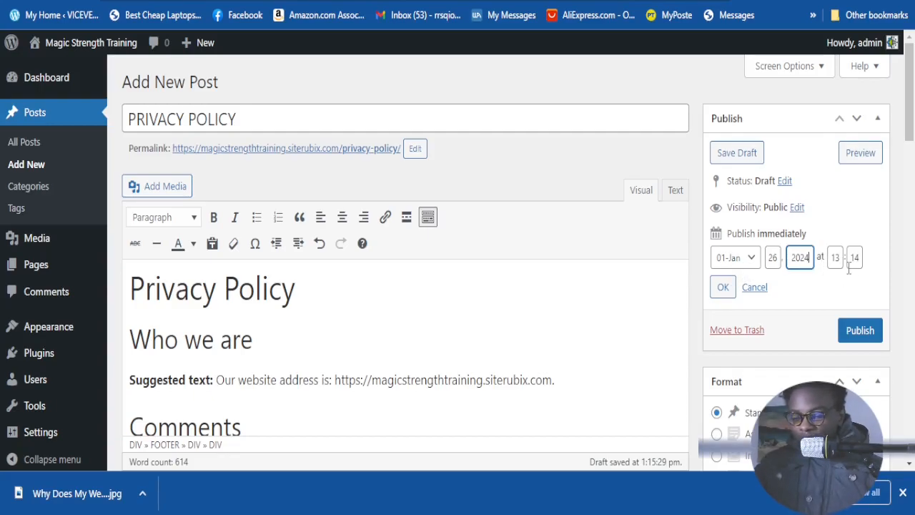
pyautogui.press('BackSpace')
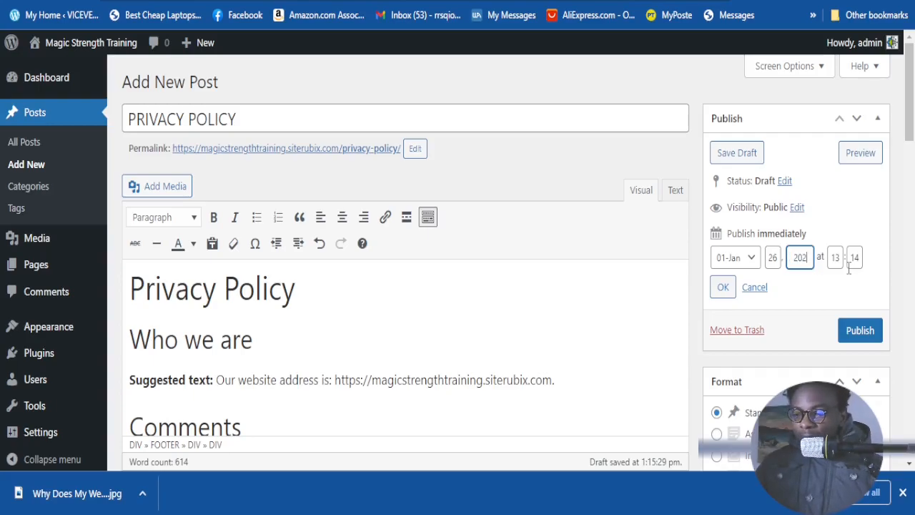
pyautogui.write('3')
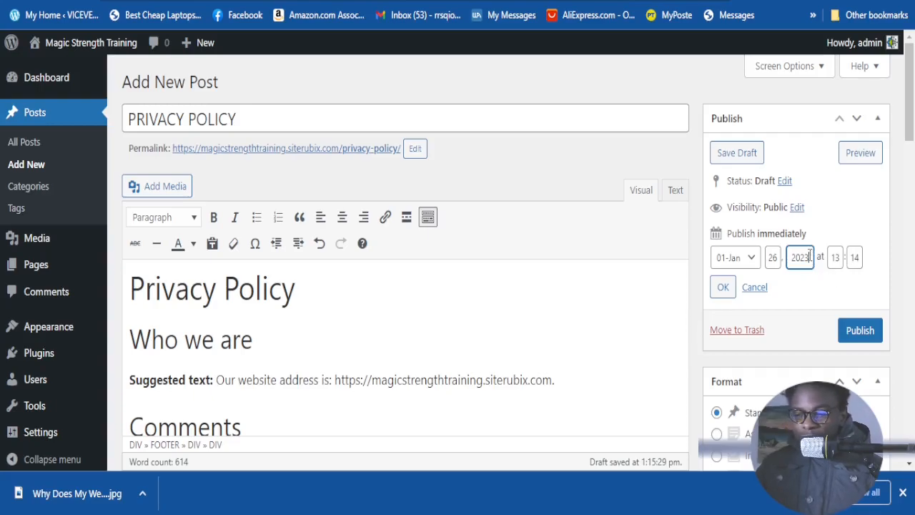
pyautogui.click(778, 259)
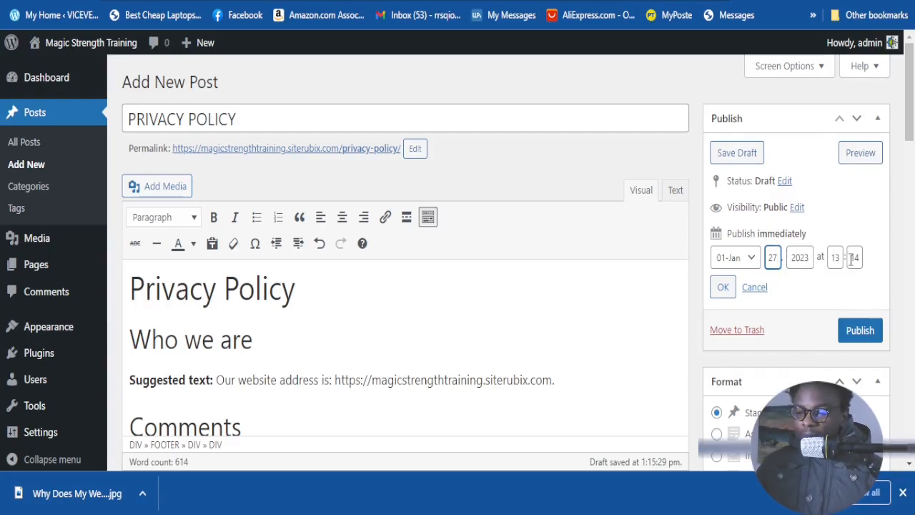
pyautogui.click(723, 288)
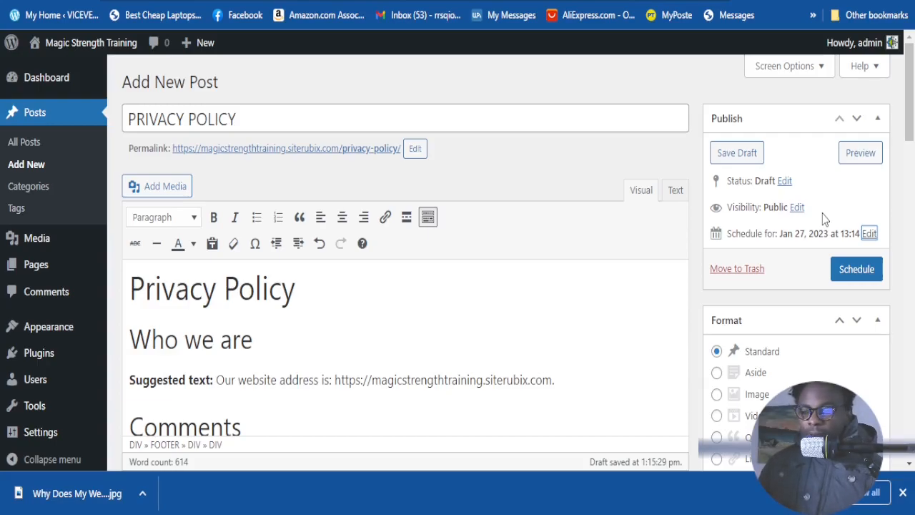
# - Reopen the post's publication schedule and go through its hour, minute and month settings
pyautogui.click(869, 233)
pyautogui.click(839, 258)
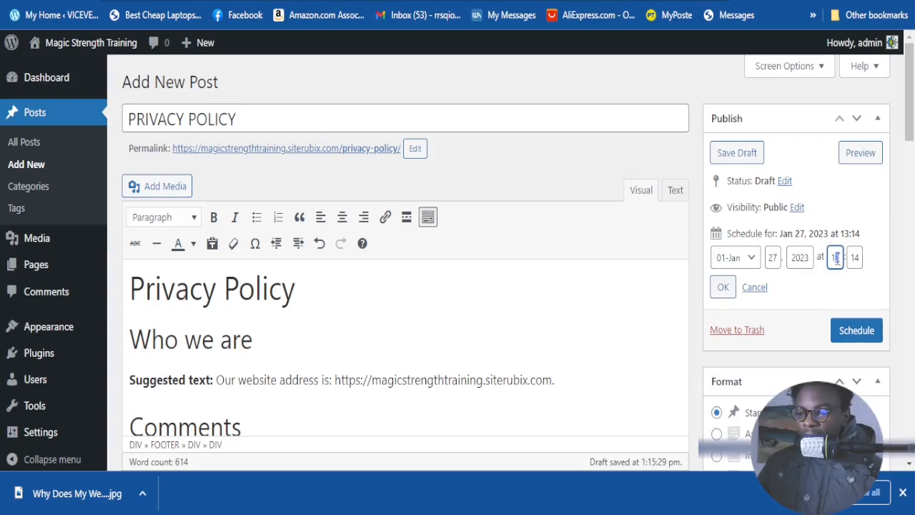
pyautogui.moveTo(858, 257); pyautogui.dragTo(849, 257)
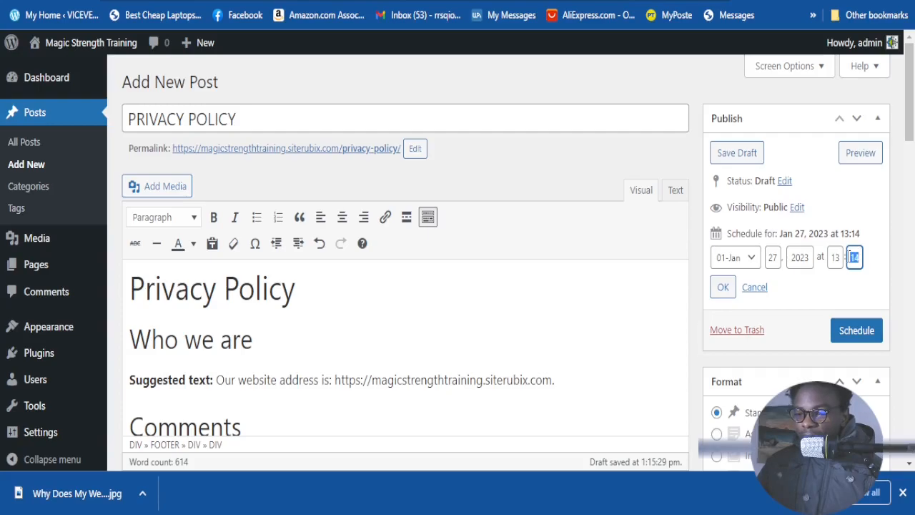
pyautogui.click(835, 259)
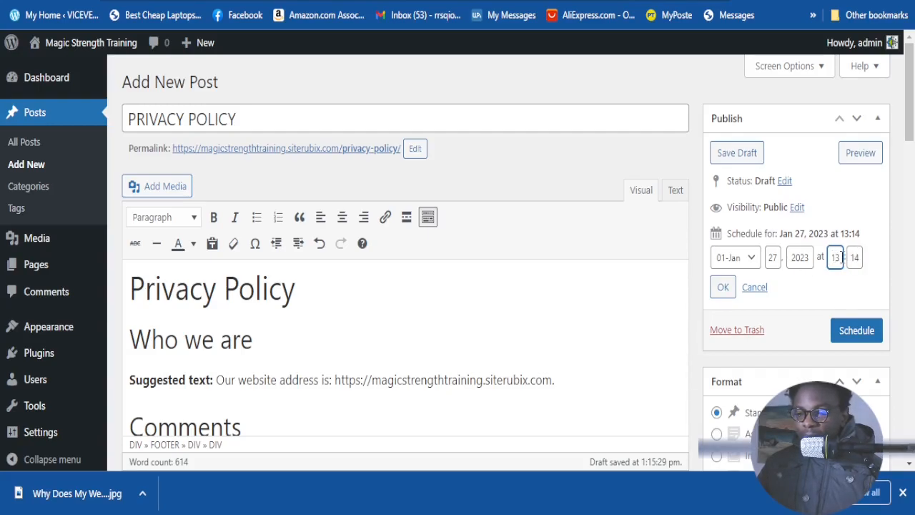
pyautogui.click(851, 258)
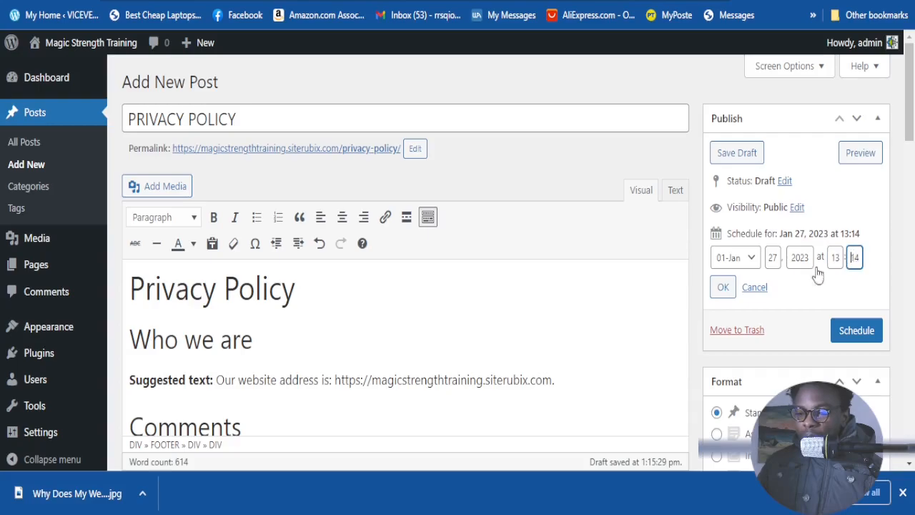
pyautogui.click(750, 265)
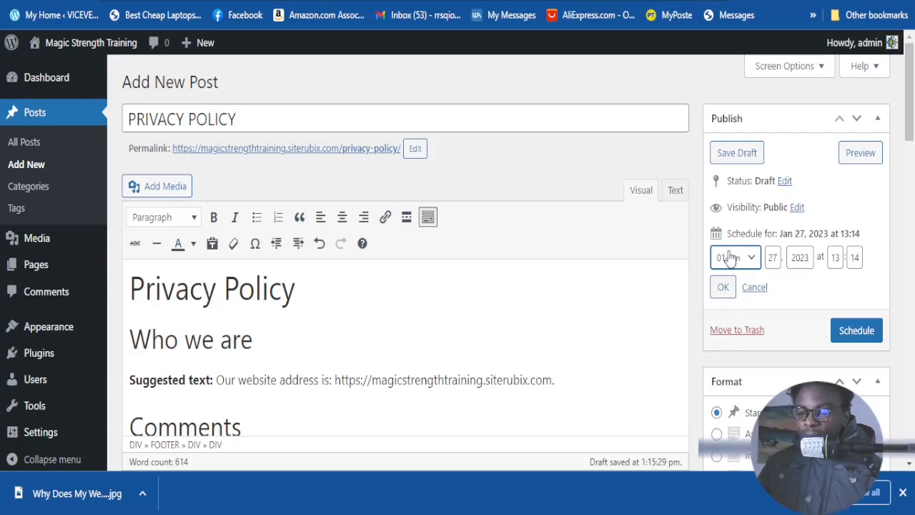
pyautogui.click(786, 288)
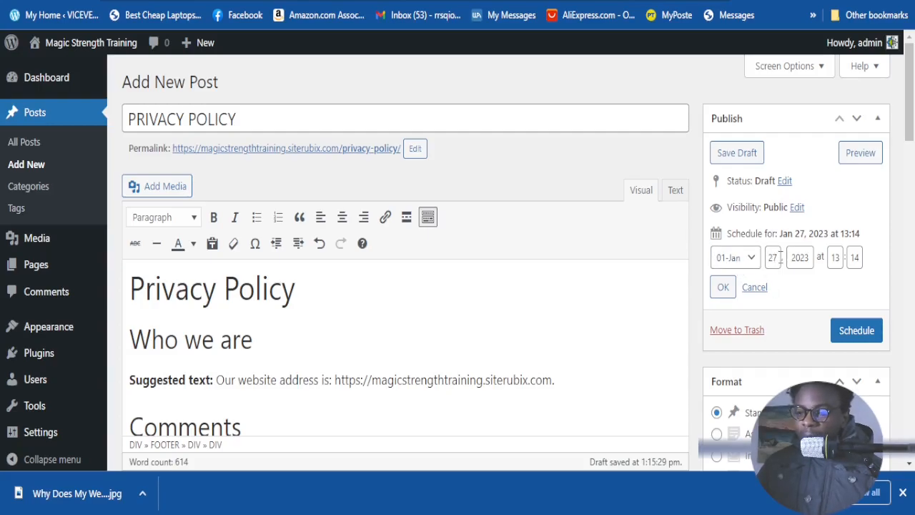
# - Go through the day and year of the post's publication schedule and accept the date settings
pyautogui.click(777, 257)
pyautogui.moveTo(778, 257); pyautogui.dragTo(772, 262)
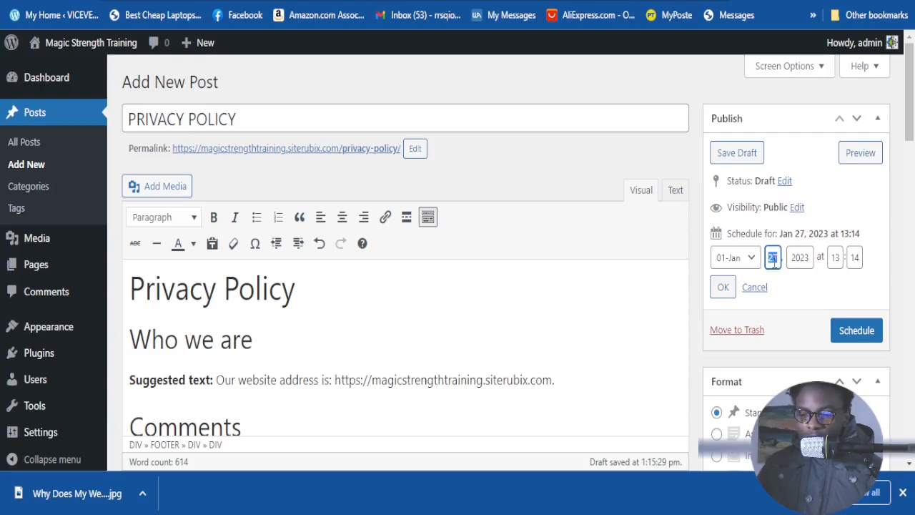
pyautogui.moveTo(807, 258); pyautogui.dragTo(794, 262)
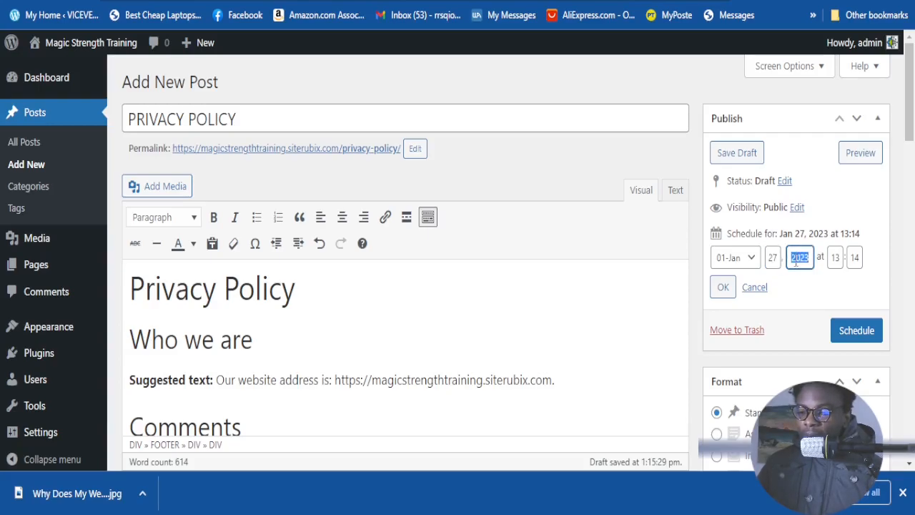
pyautogui.click(810, 257)
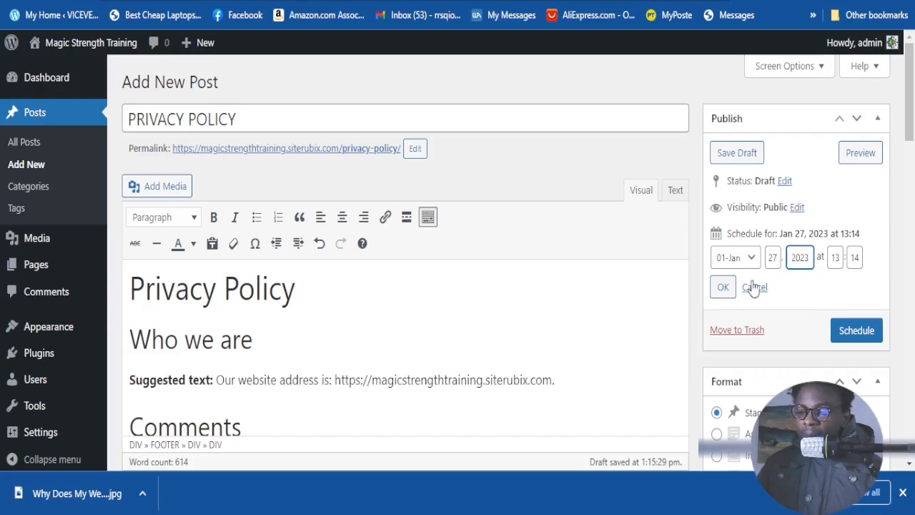
pyautogui.click(722, 289)
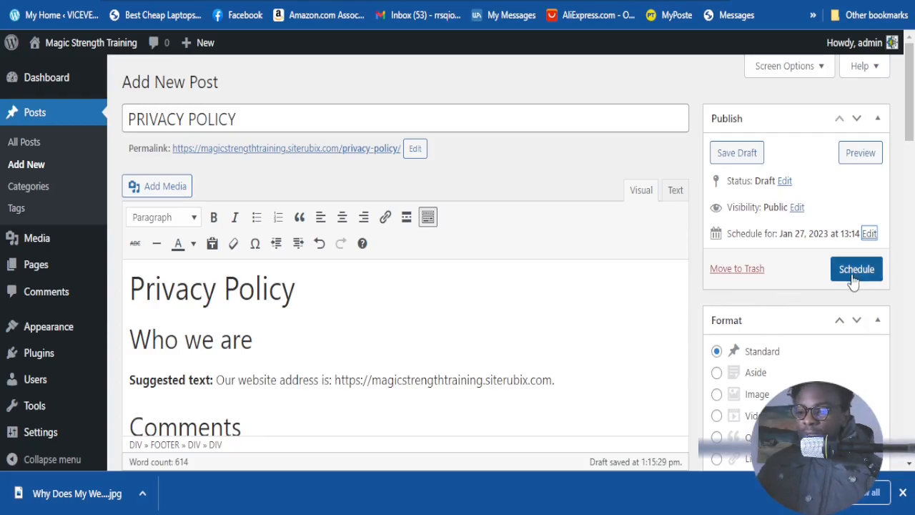
# - Look over the privacy policy post and its settings, and schedule it for publication
pyautogui.scroll(-5, 891, 139)
pyautogui.scroll(-1, 894, 243)
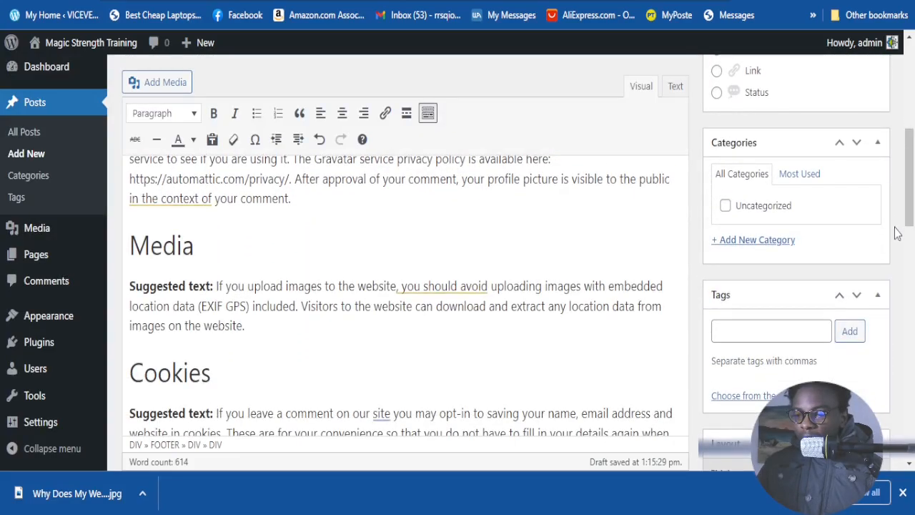
pyautogui.moveTo(914, 309); pyautogui.dragTo(912, 126)
pyautogui.scroll(1, 885, 229)
pyautogui.scroll(-1, 879, 225)
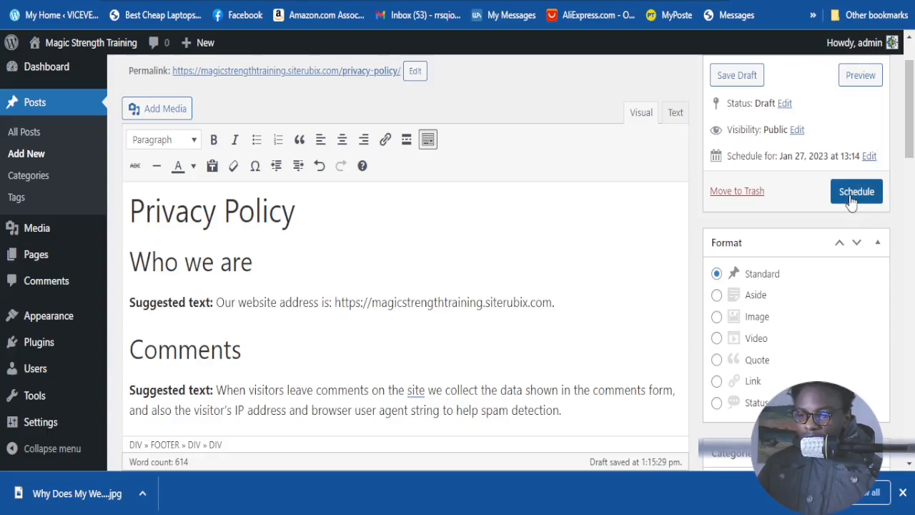
pyautogui.click(852, 199)
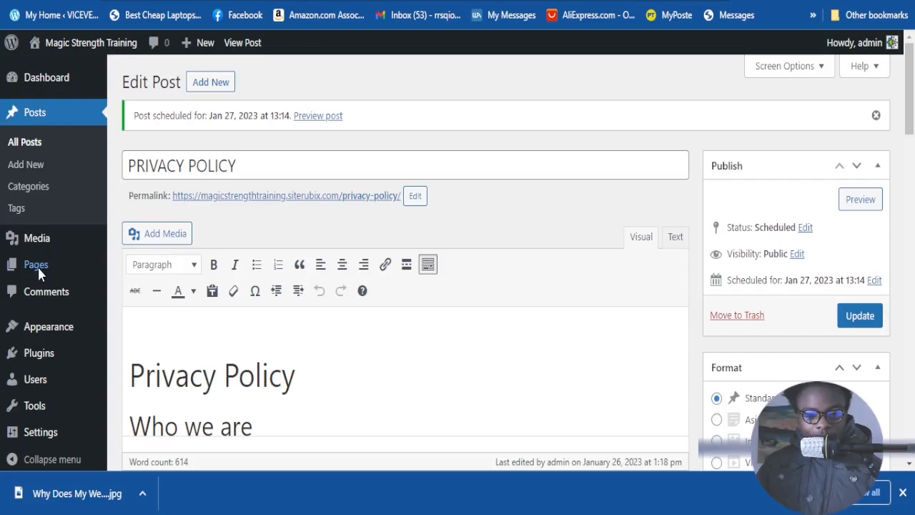
# - Go to the list of all the site's pages and start a new page
pyautogui.moveTo(37, 266)
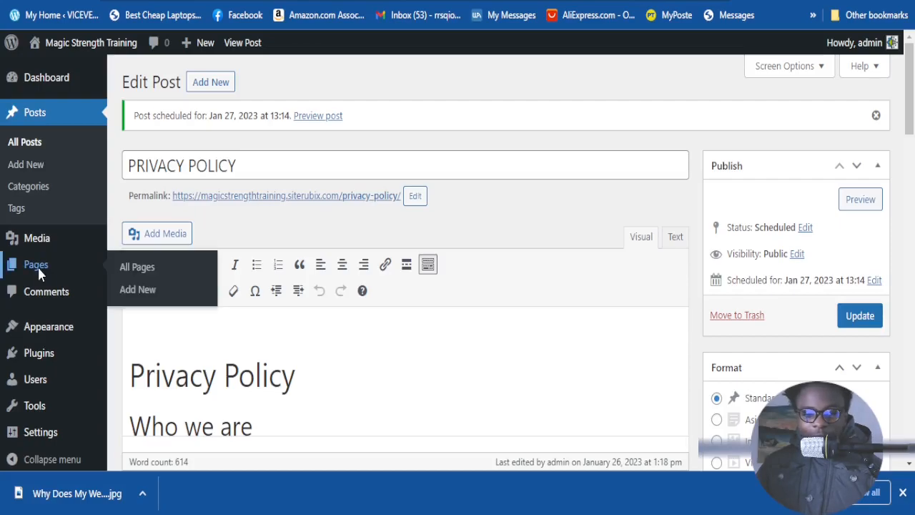
pyautogui.click(134, 269)
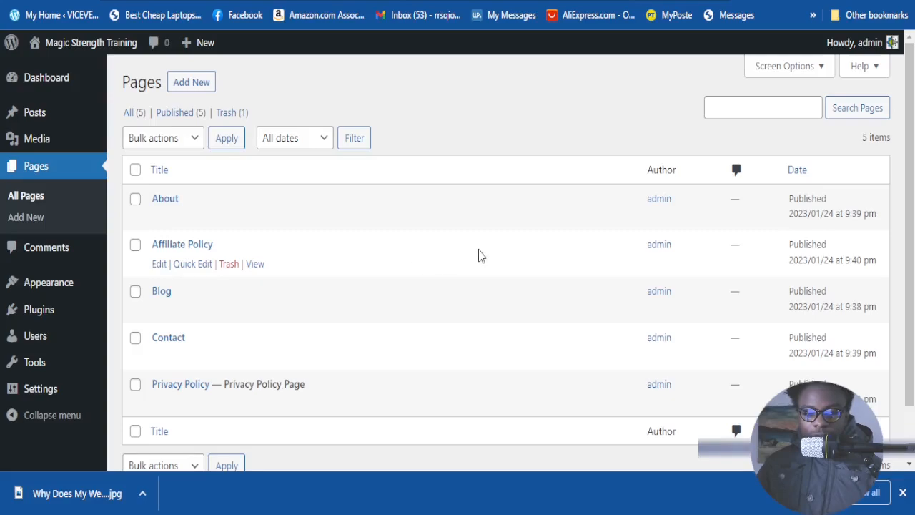
pyautogui.click(205, 91)
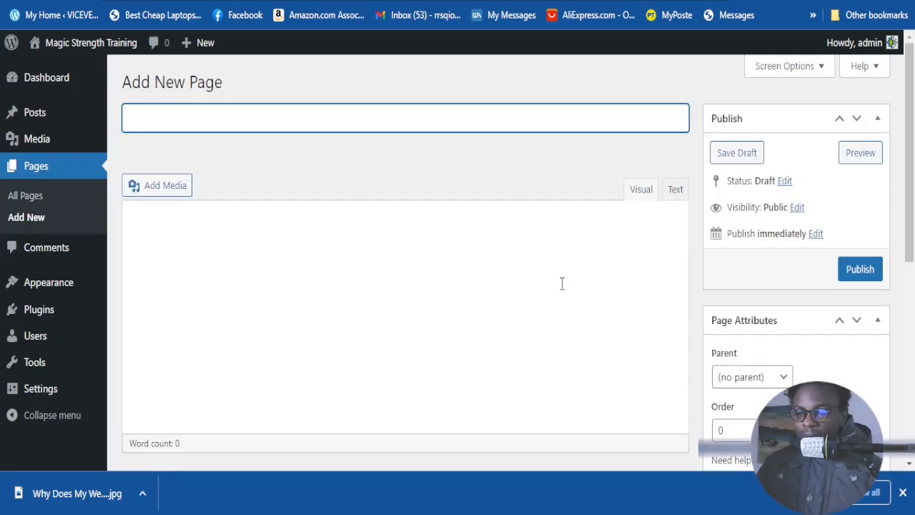
# - Edit the new page's publication date, setting the day to 29 in January 2023, and apply it
pyautogui.click(818, 236)
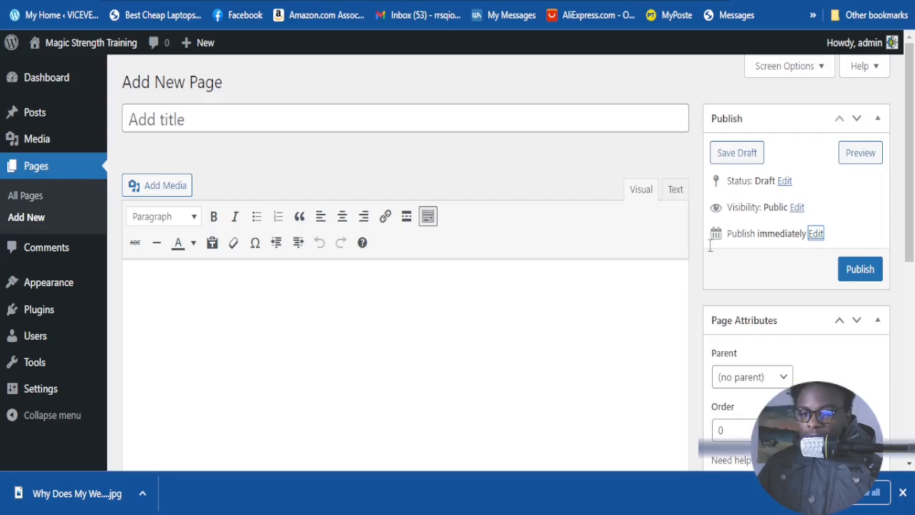
pyautogui.click(815, 236)
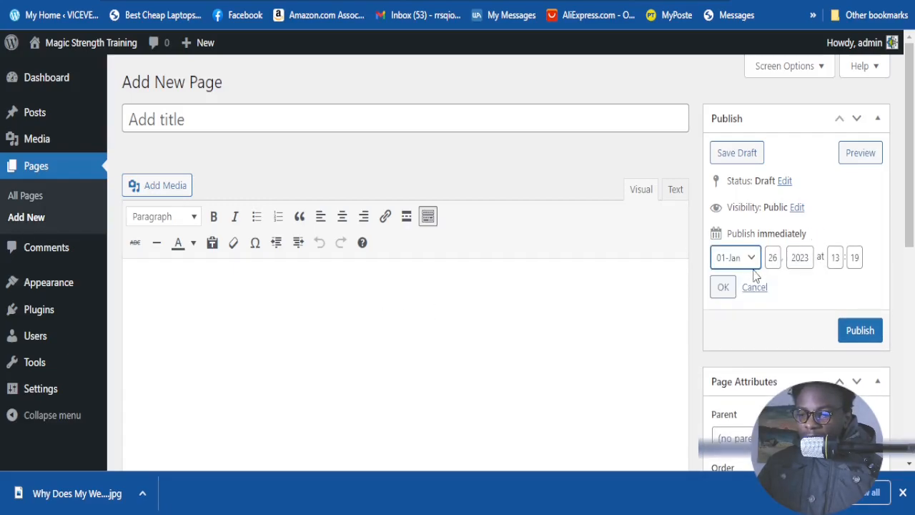
pyautogui.click(846, 260)
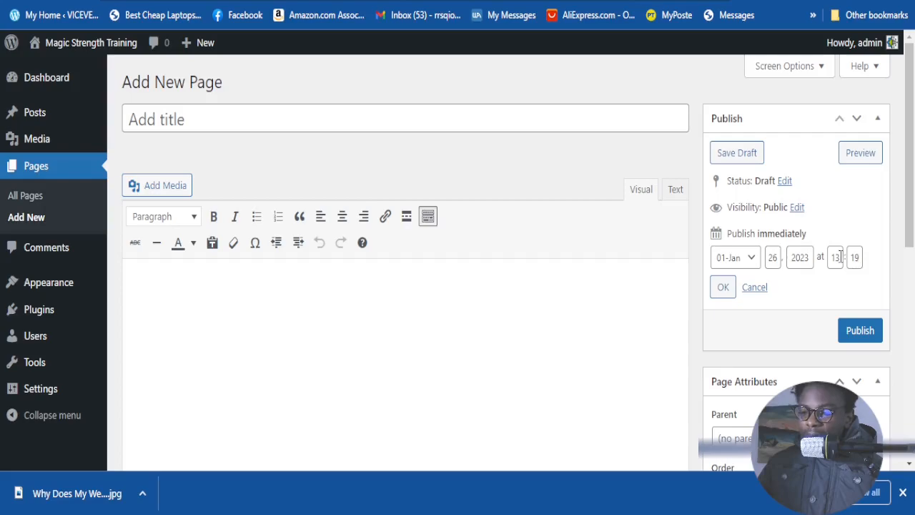
pyautogui.click(750, 264)
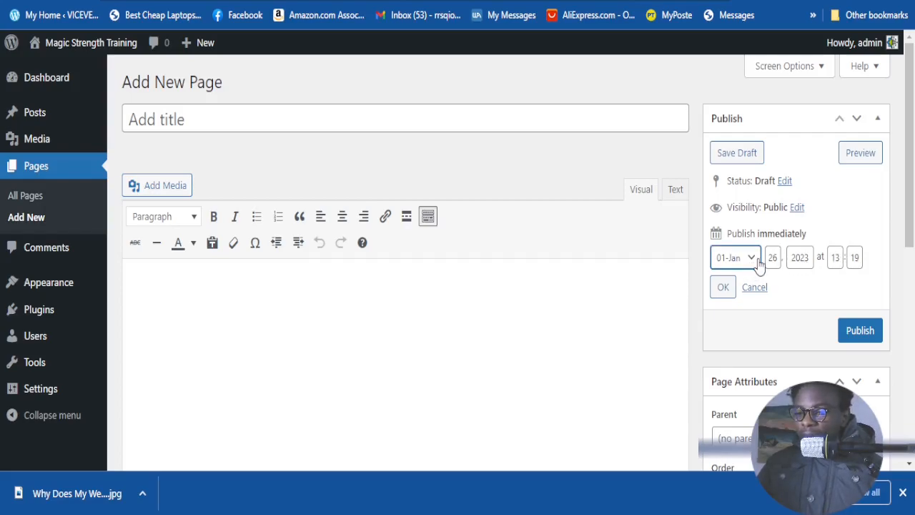
pyautogui.click(819, 321)
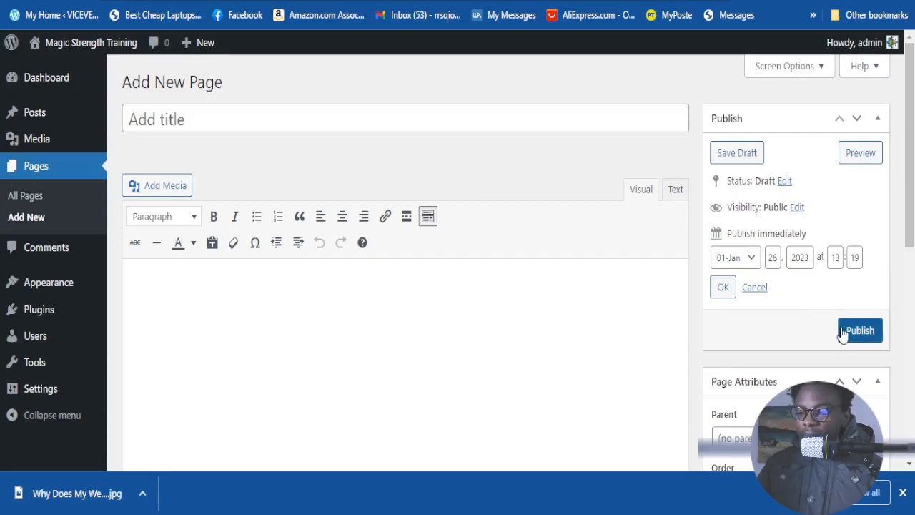
pyautogui.click(774, 259)
pyautogui.press('BackSpace')
pyautogui.write('9')
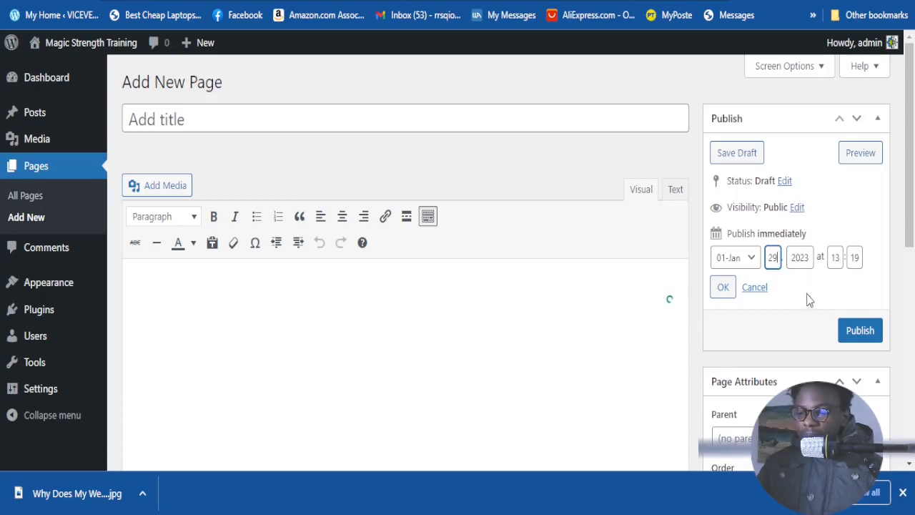
pyautogui.click(722, 288)
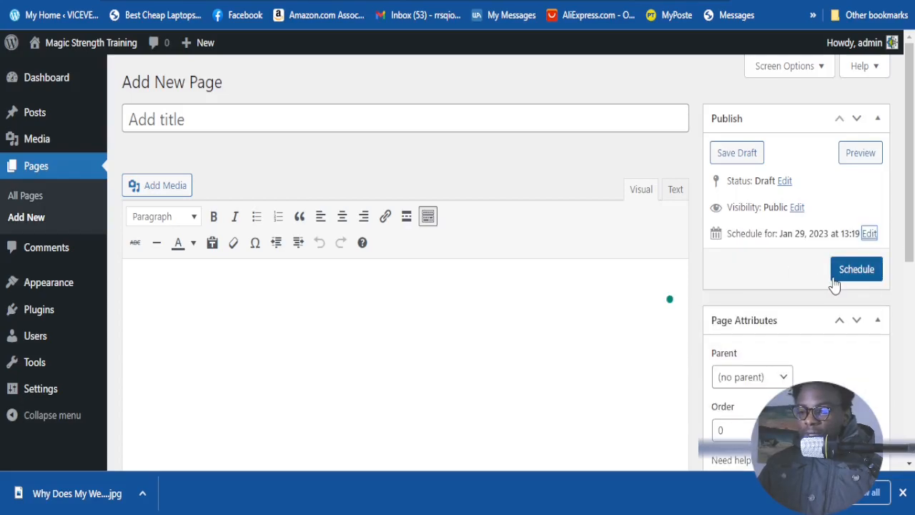